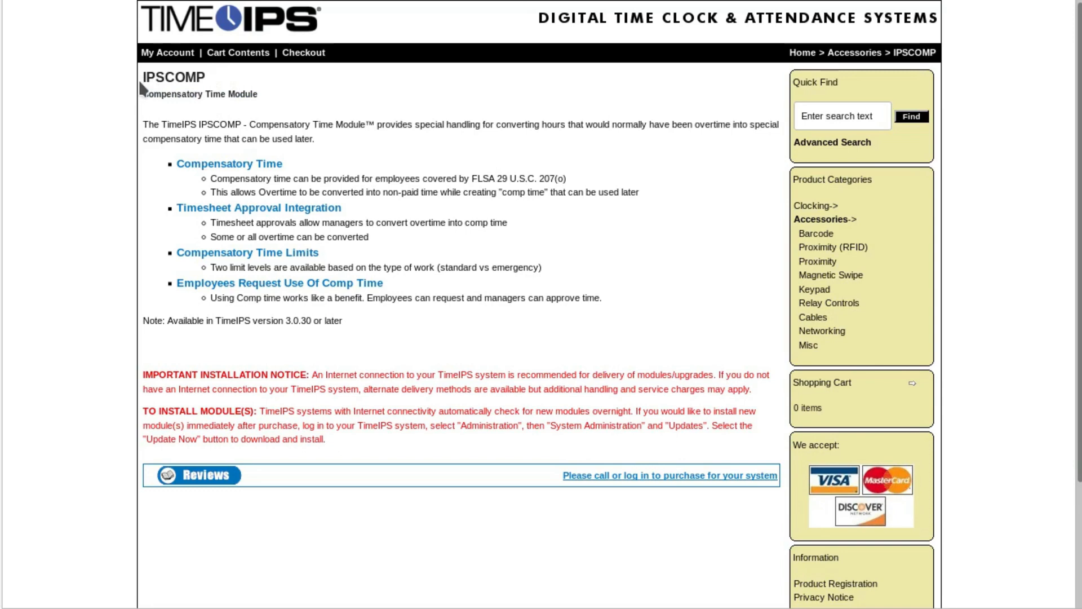
click(102, 259)
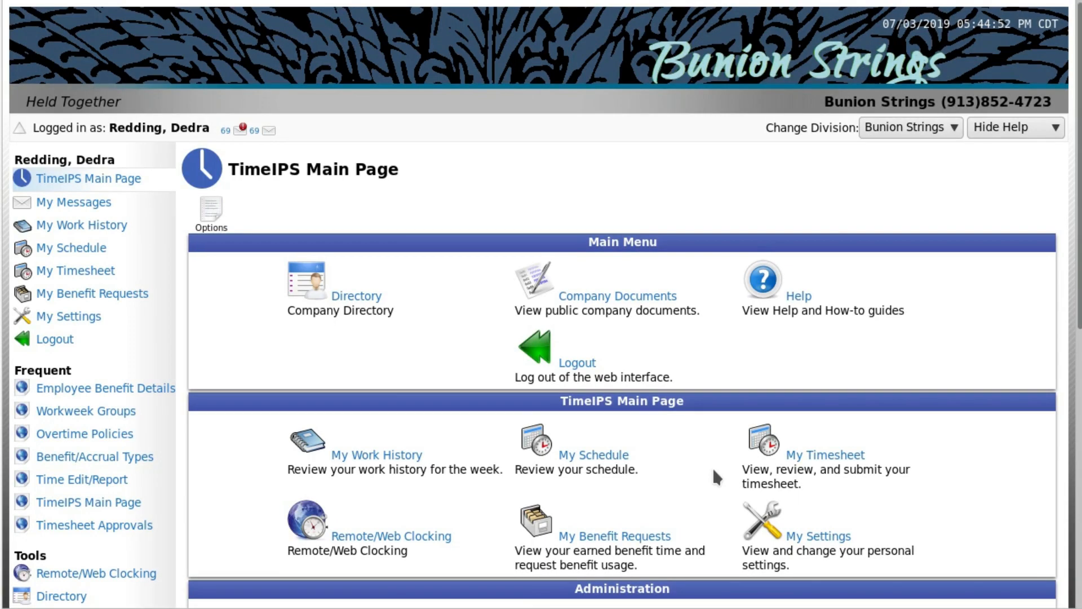
Make the Comp Eligible overtime policy eligible for earning comp time and save the policy.
scroll(57, 404, down, 5)
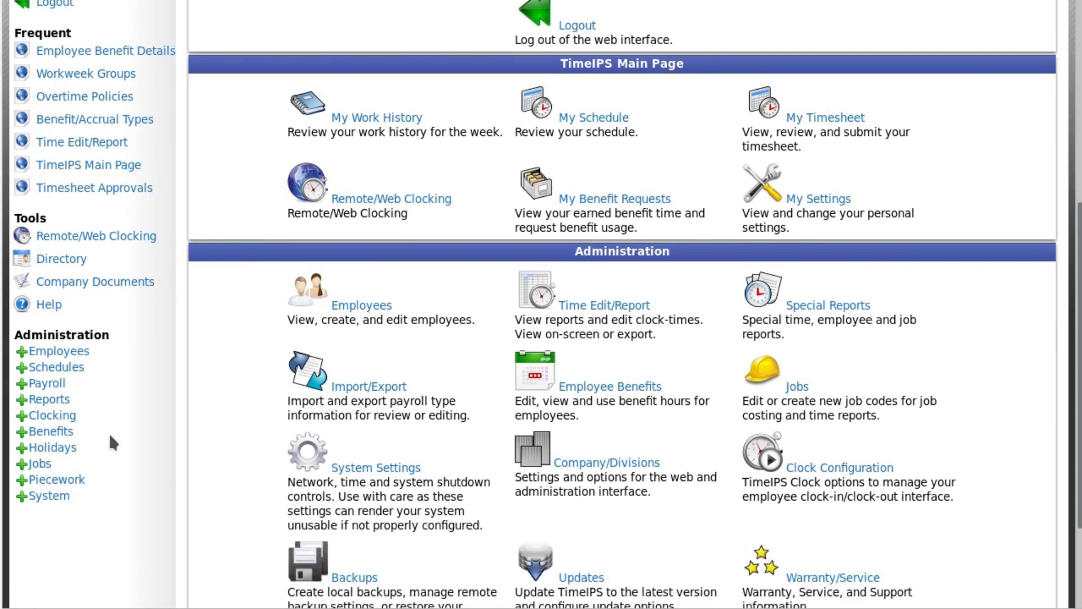
click(50, 384)
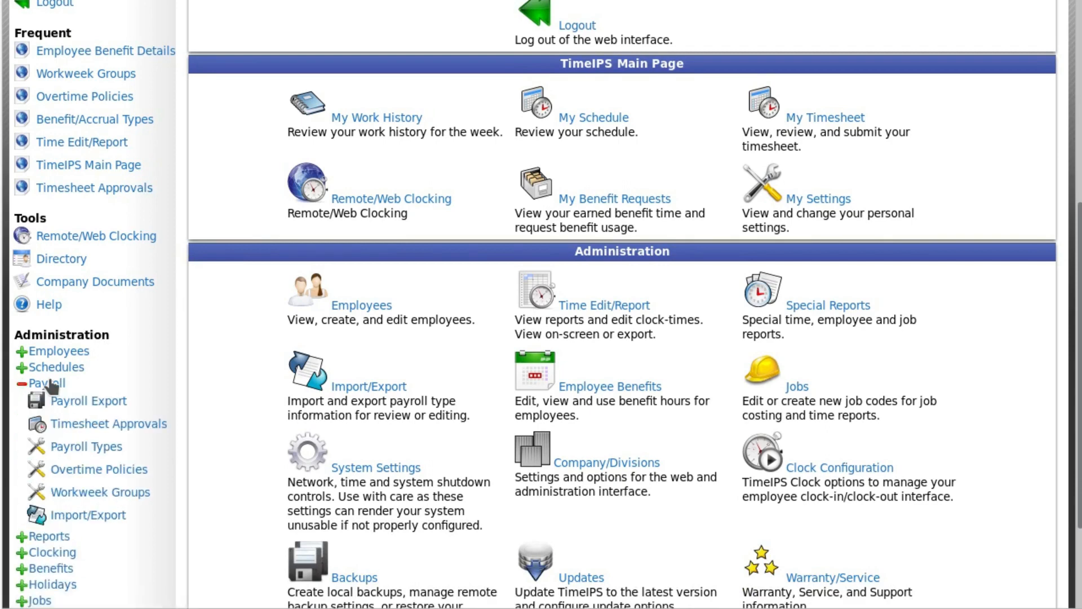
click(77, 470)
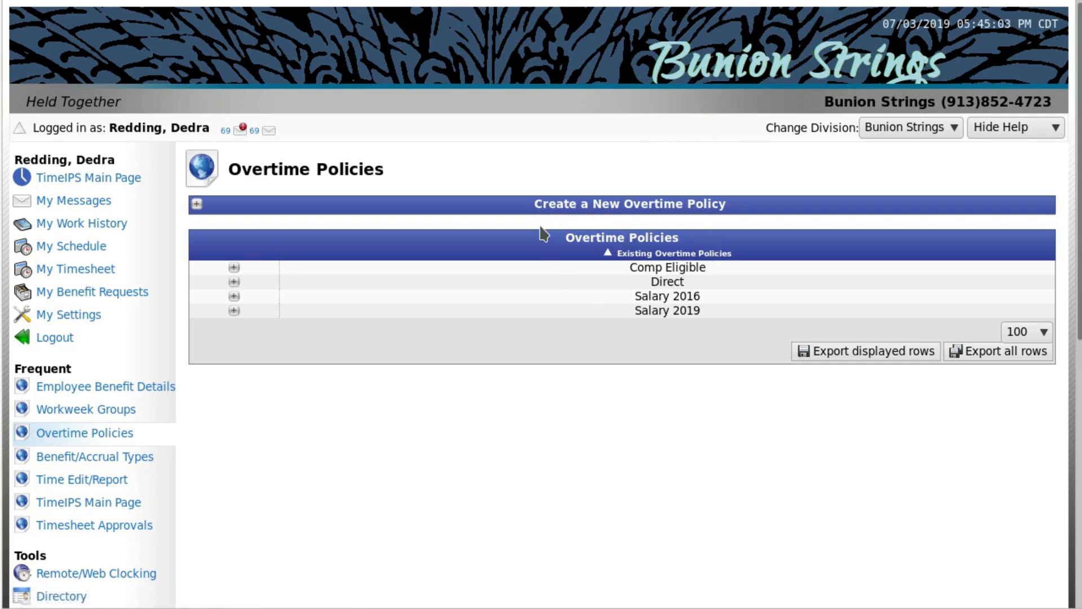
click(233, 268)
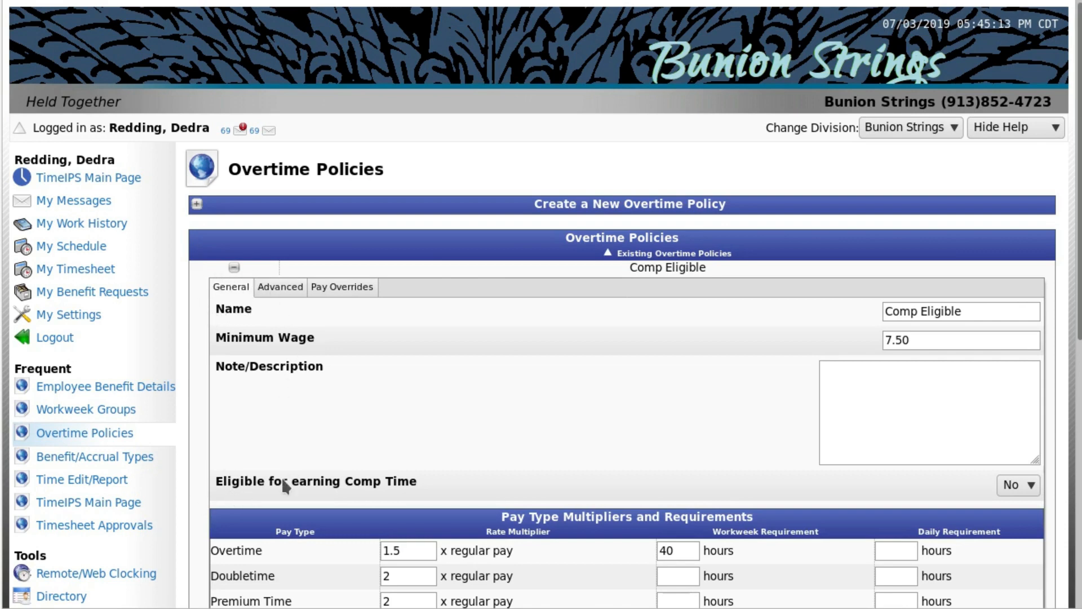
click(1036, 480)
click(1020, 531)
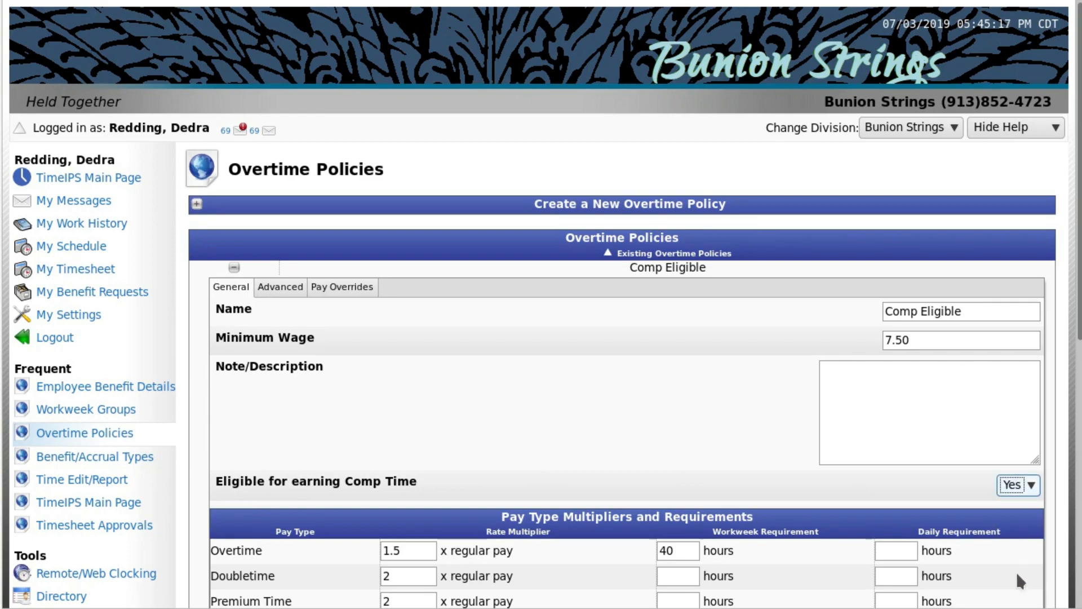
scroll(1017, 573, down, 5)
click(1026, 364)
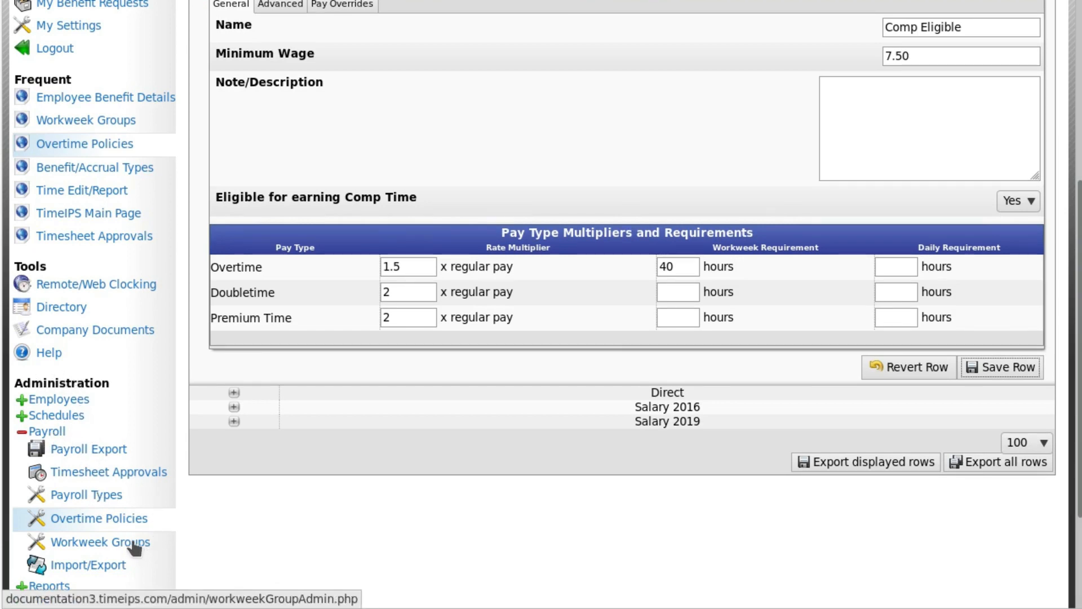
Assign the Comp Eligible overtime policy to the Comp Time Employees workweek group and save the group.
click(134, 543)
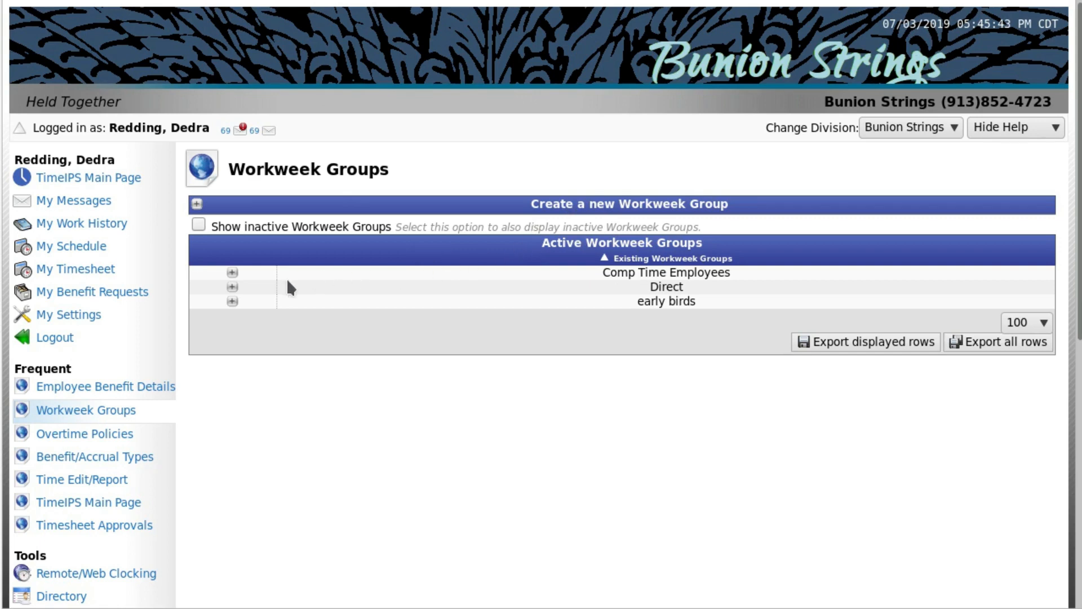
click(232, 275)
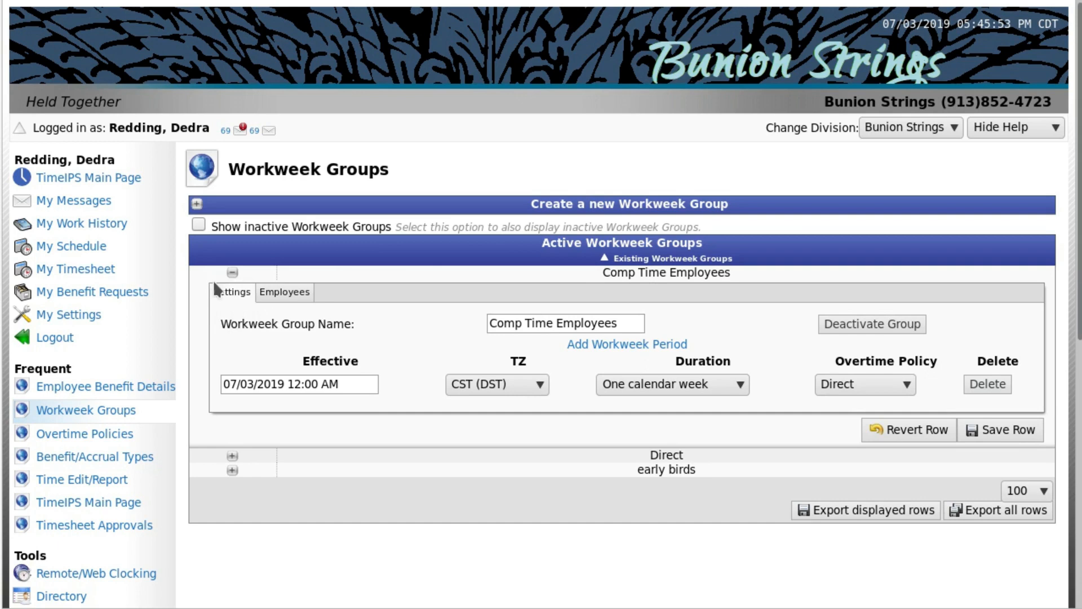
click(341, 384)
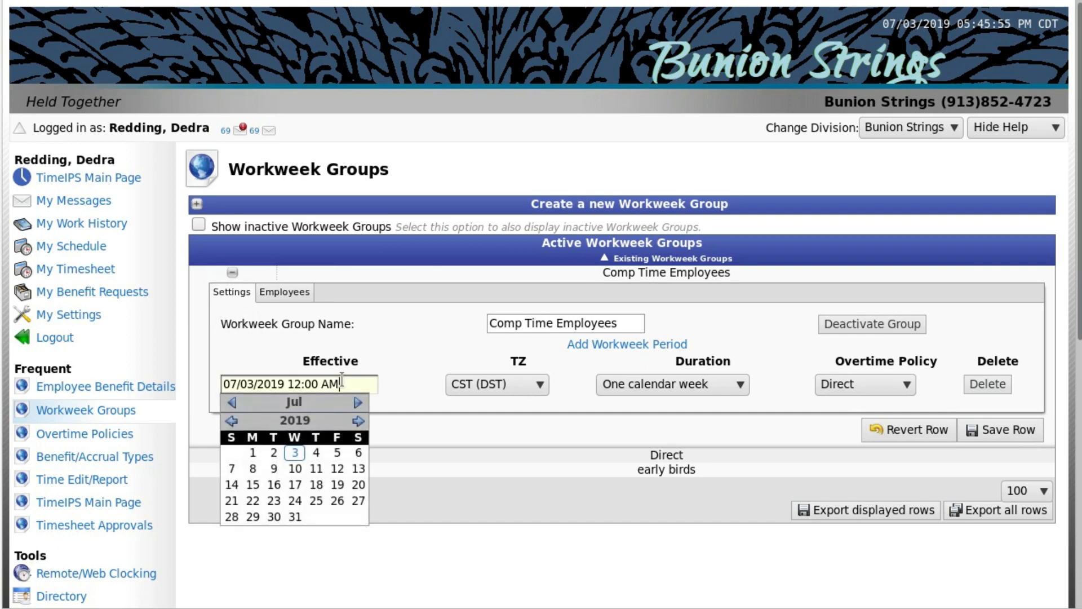
click(398, 374)
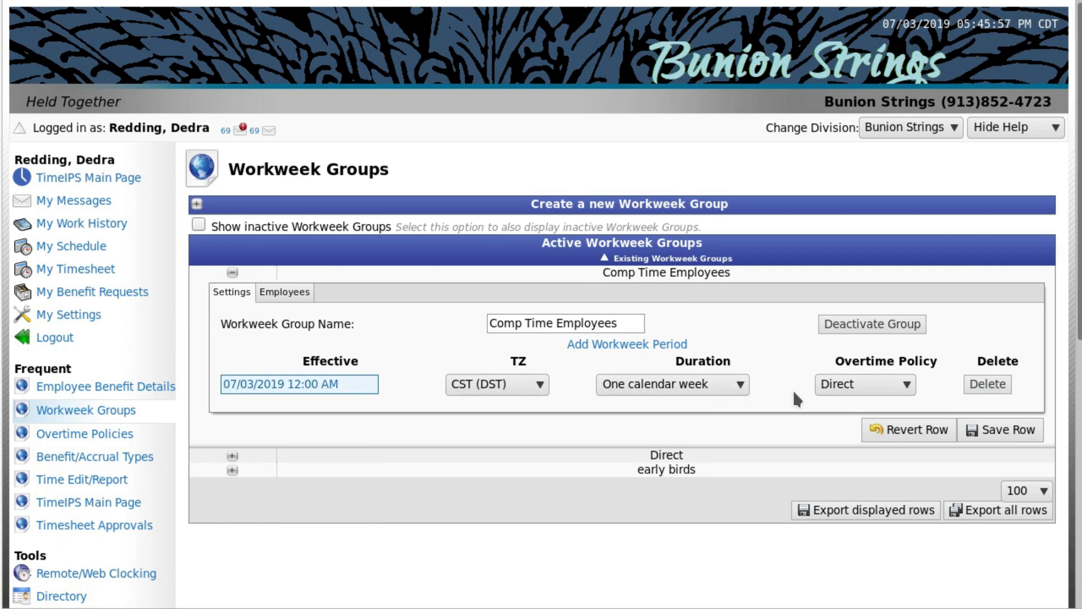
click(855, 383)
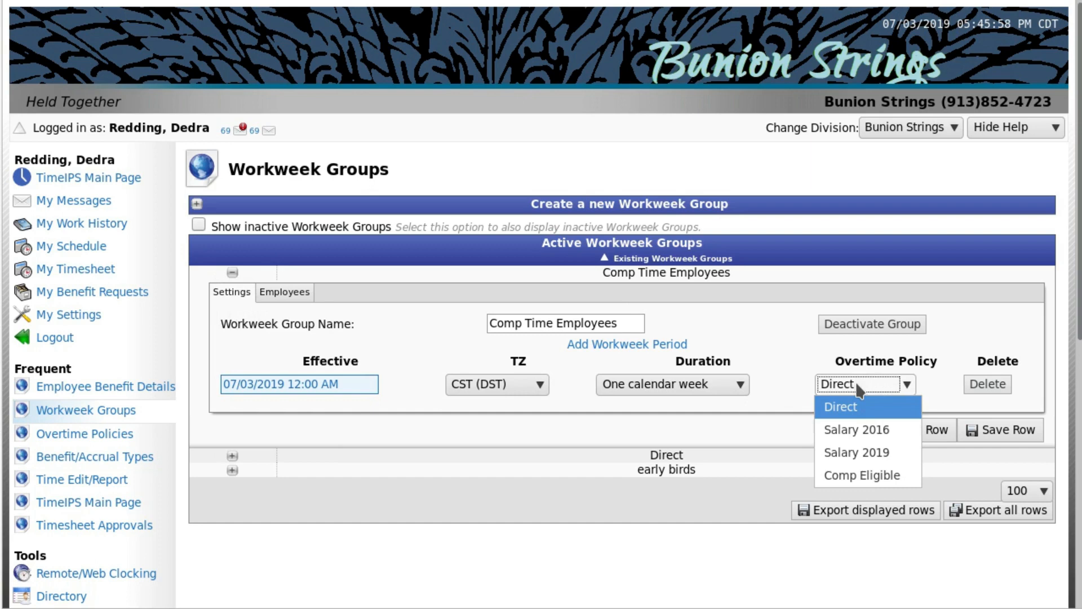
click(866, 477)
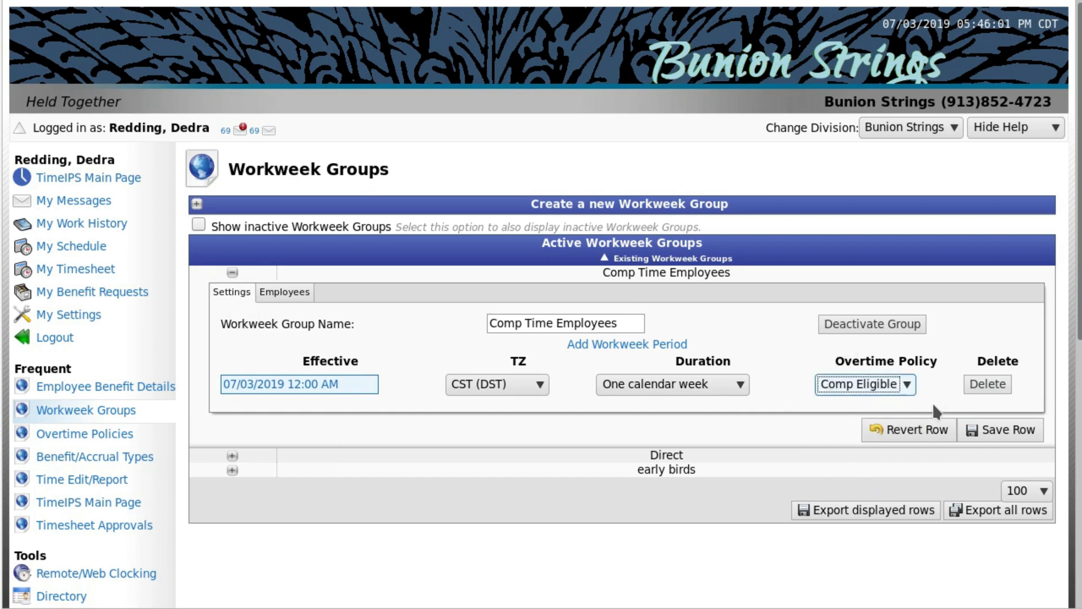
click(1009, 439)
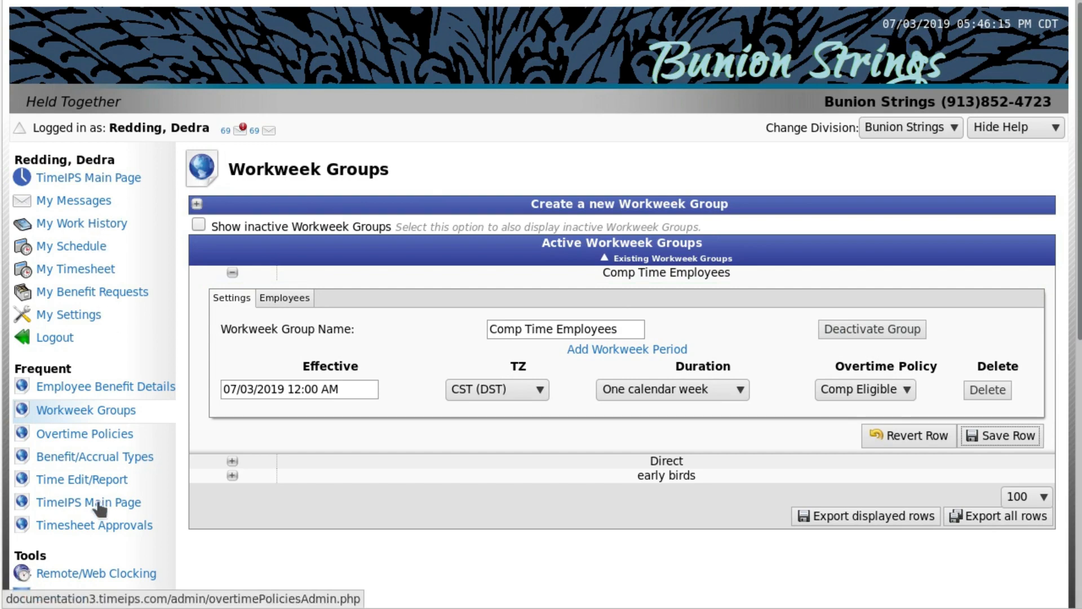
Move the third and sixth employees listed in other groups into the Comp Time Employees workweek group, effective 07/03/2019 12:00 AM, and save.
scroll(96, 516, down, 5)
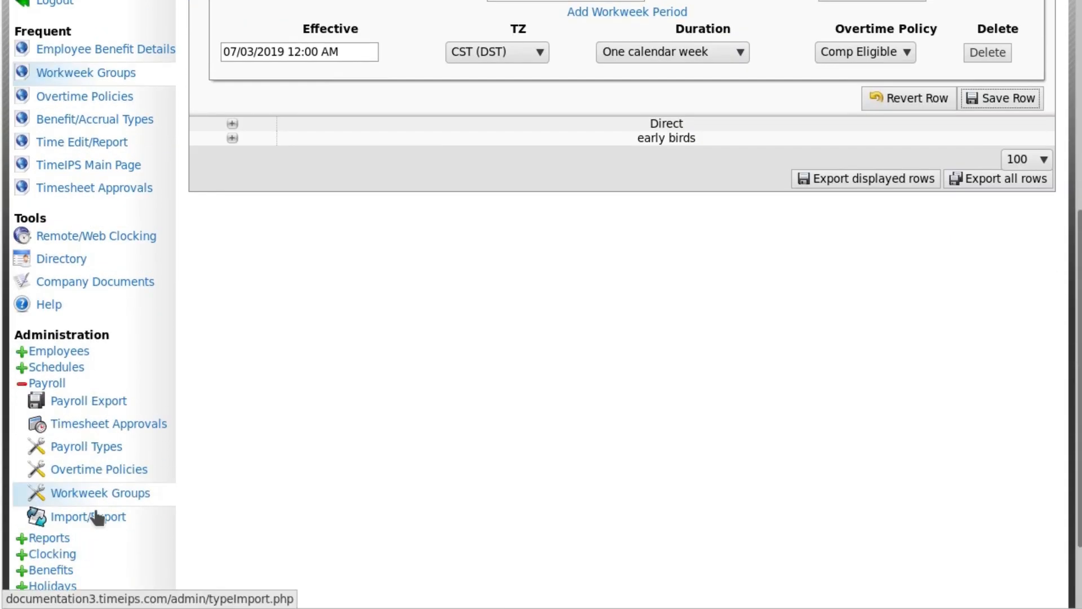
click(94, 498)
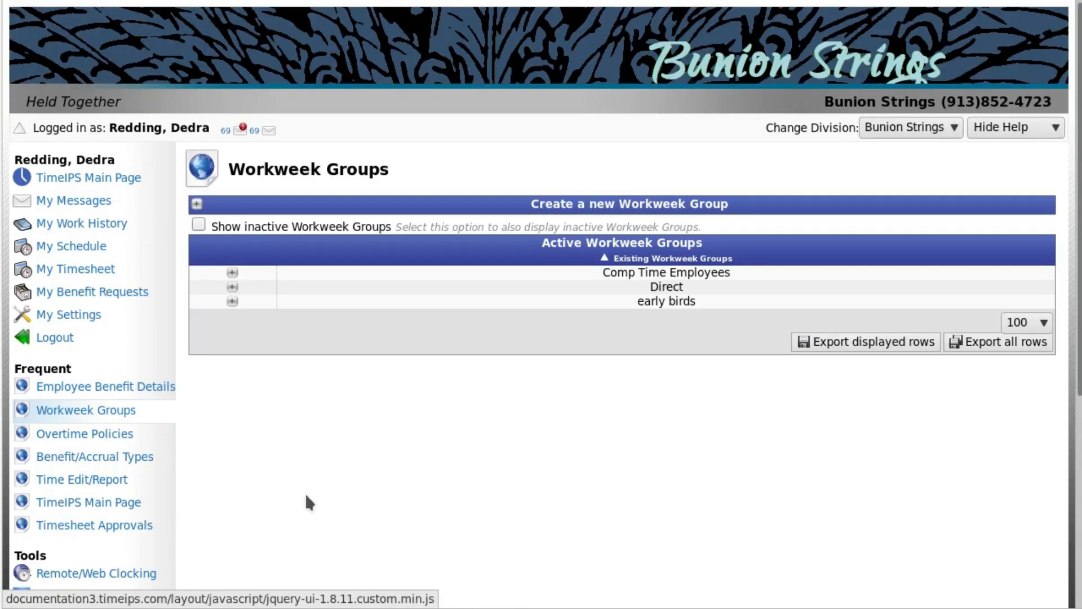
click(232, 273)
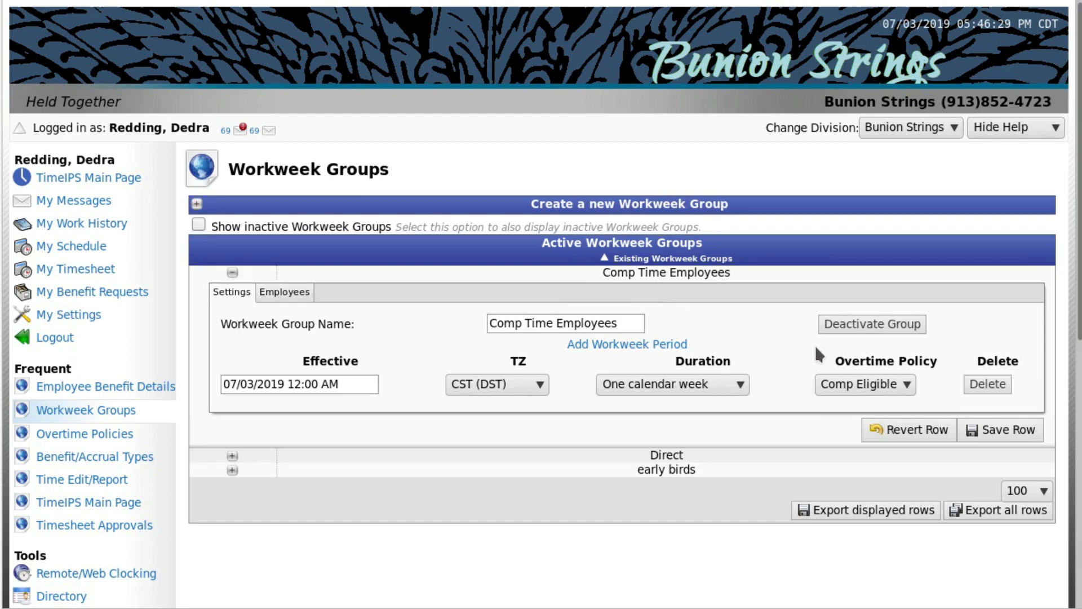
click(299, 295)
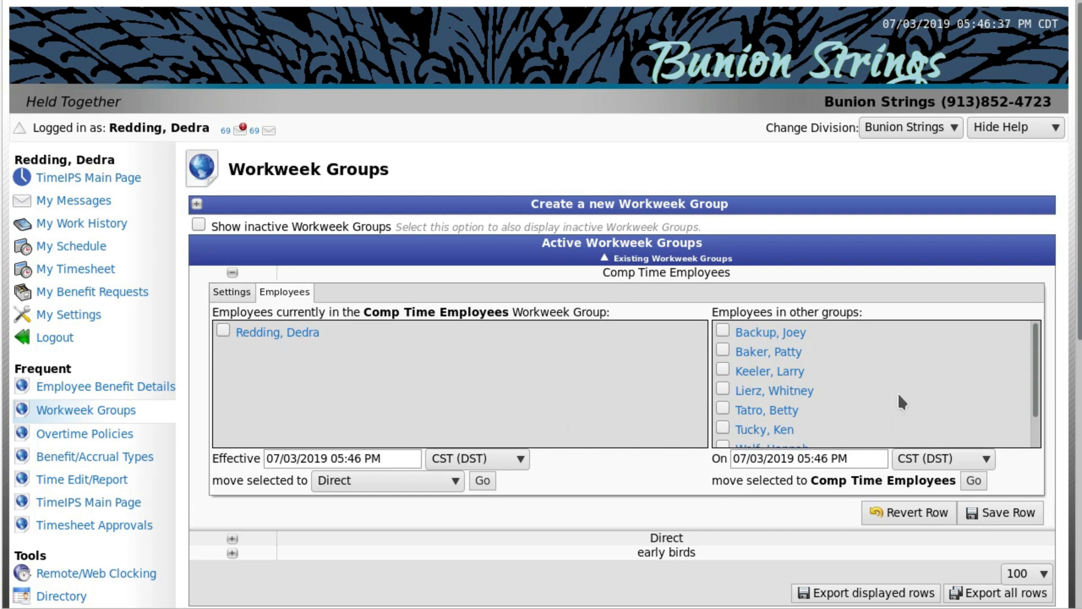
click(724, 368)
click(725, 426)
click(860, 456)
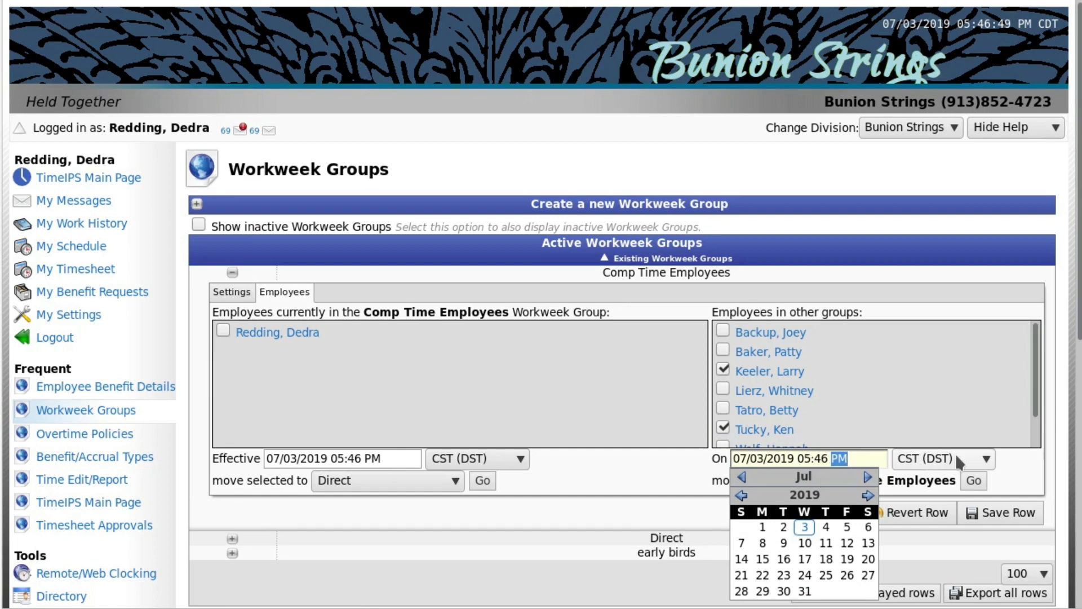
click(987, 459)
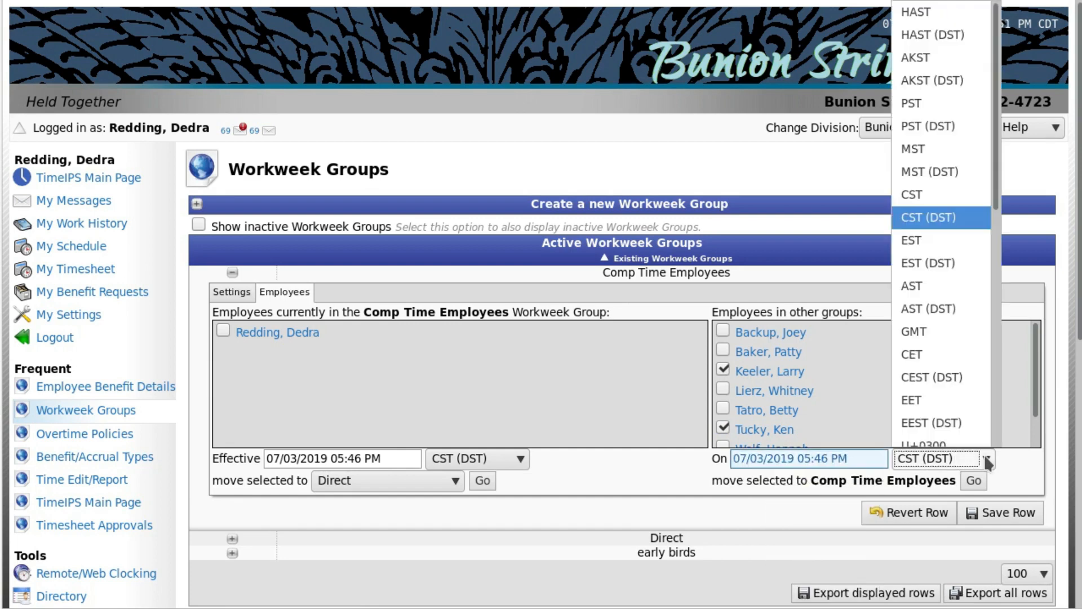
click(986, 458)
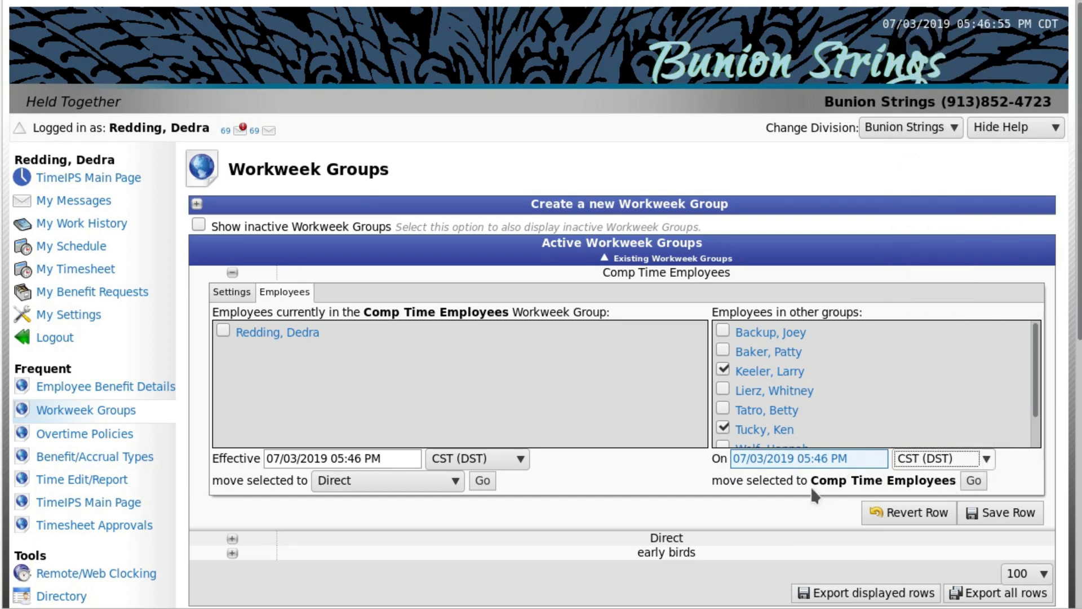
click(974, 482)
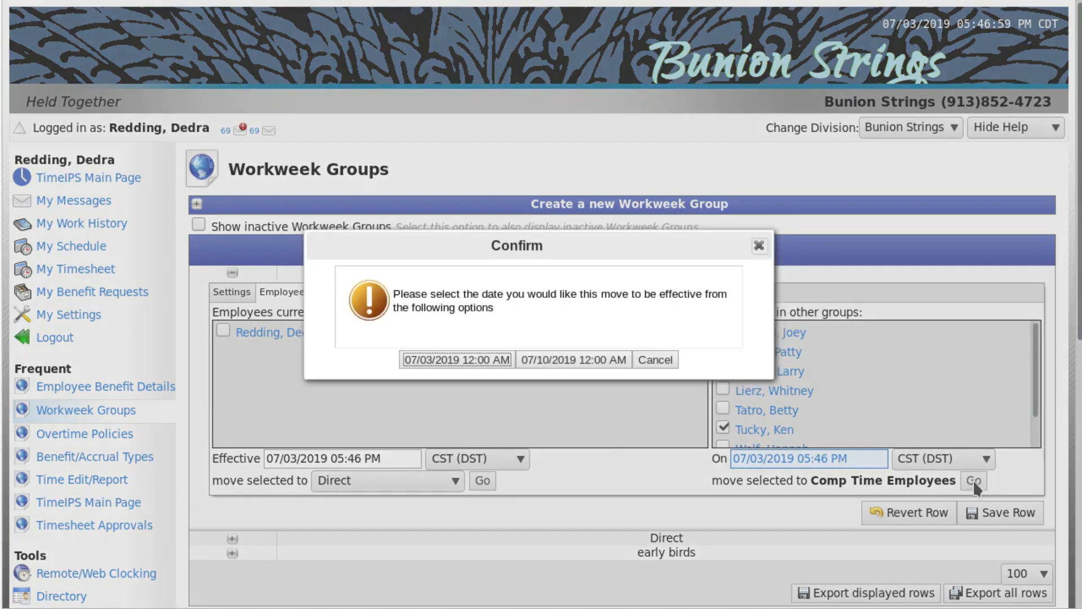
click(490, 360)
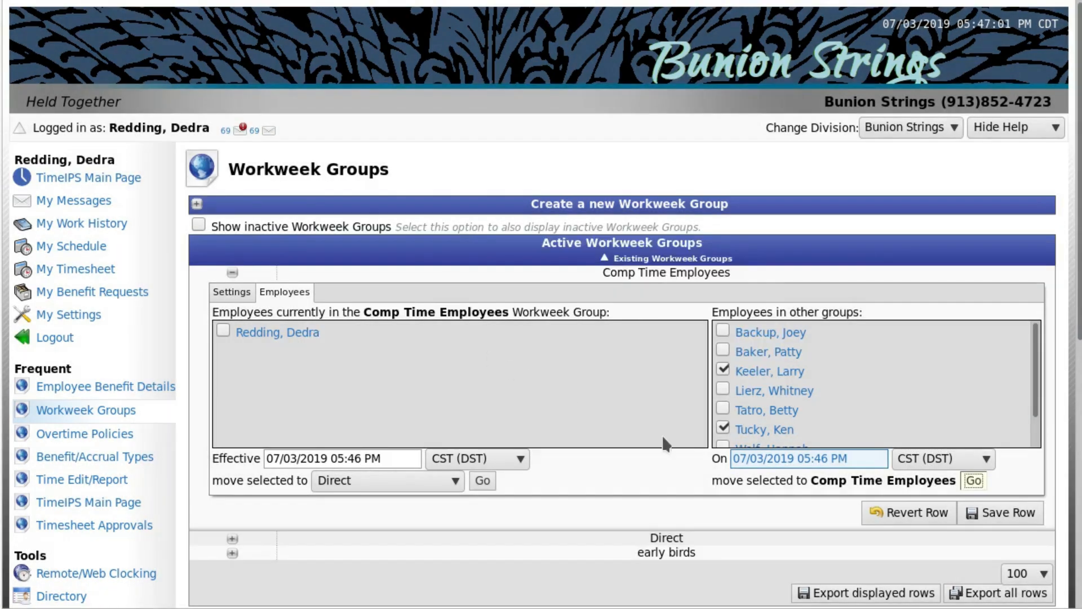
click(1008, 513)
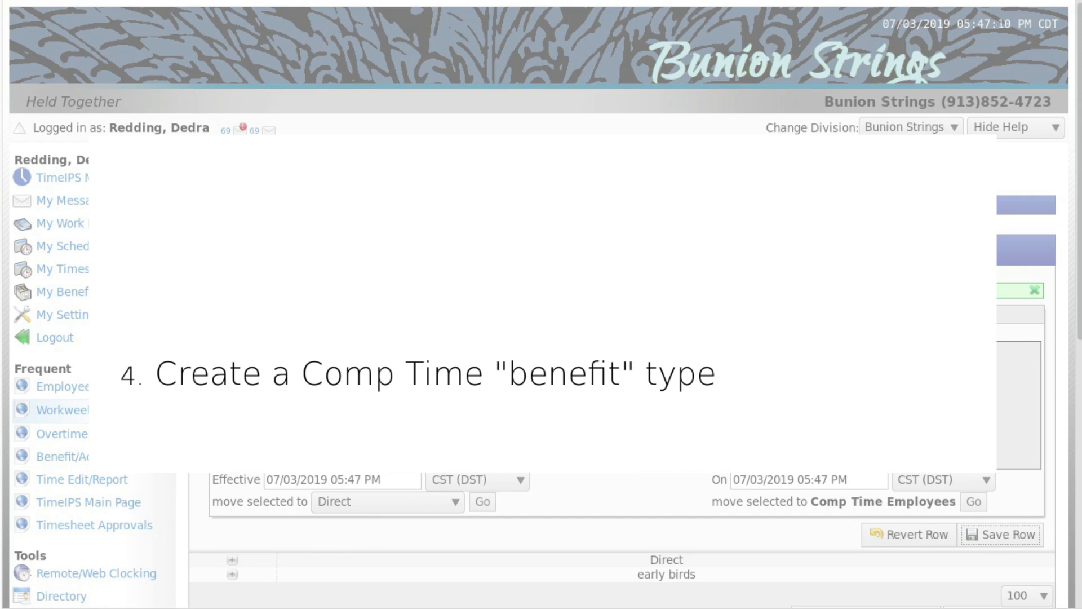
Create a new benefit/accrual type of the kind Compensatory Time named "Comp Time".
scroll(141, 423, down, 3)
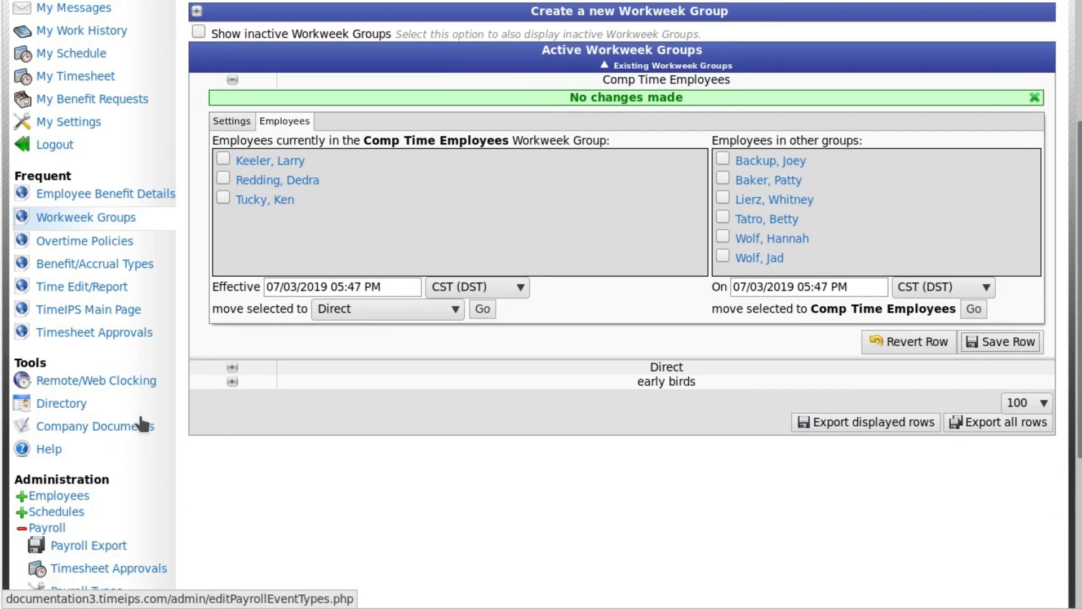
scroll(141, 424, down, 4)
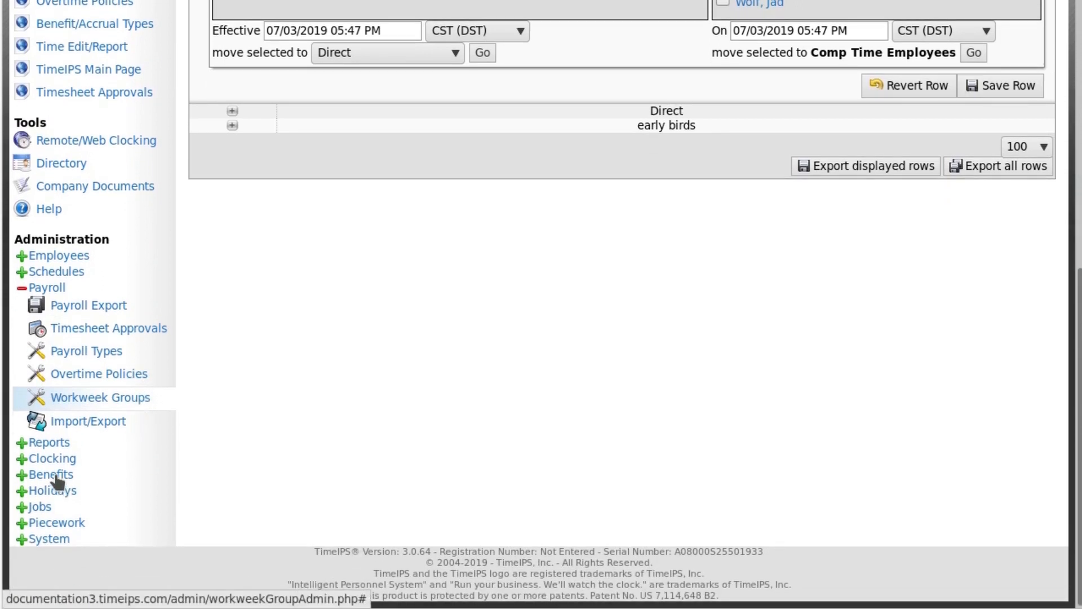
click(57, 475)
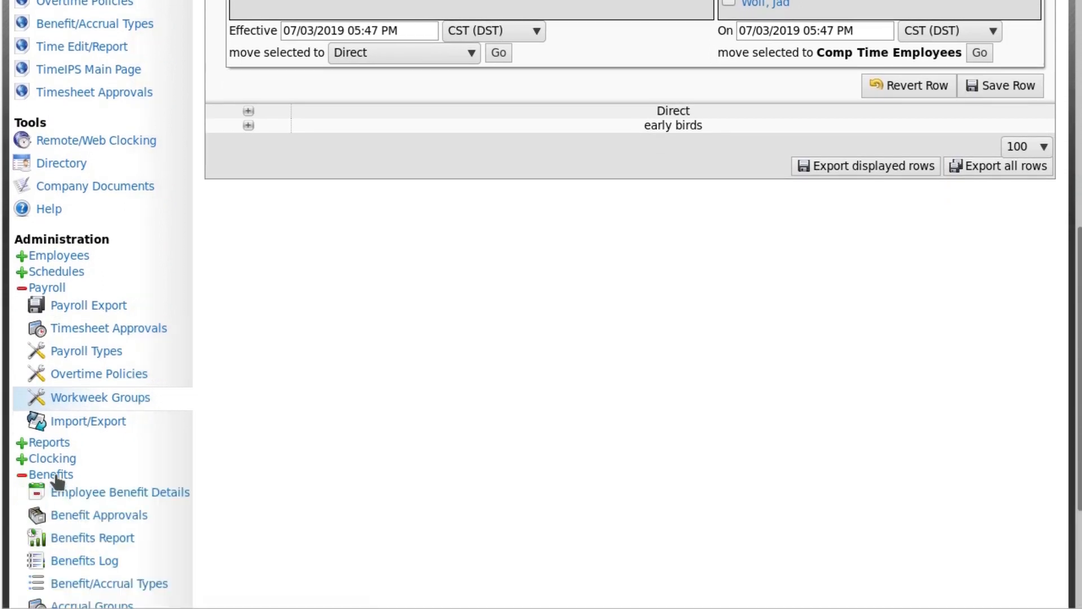
click(115, 586)
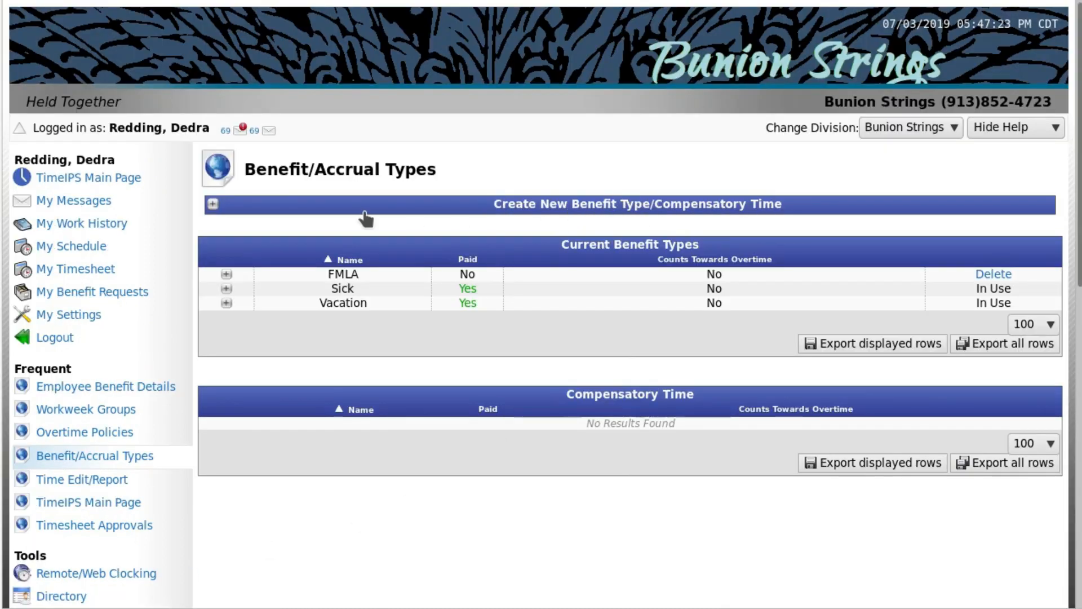
click(239, 208)
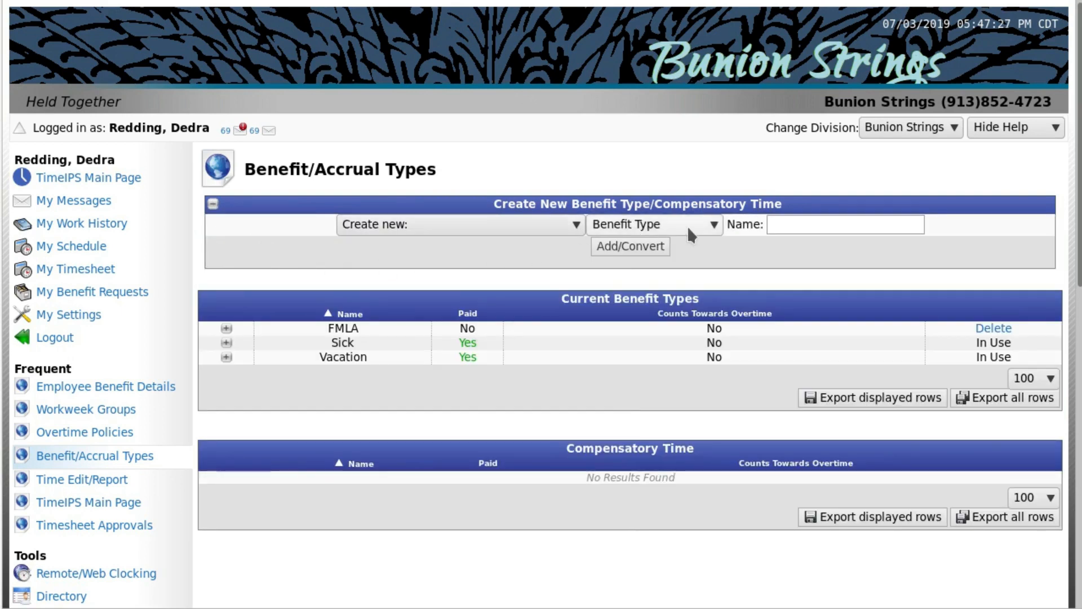
click(713, 224)
click(706, 266)
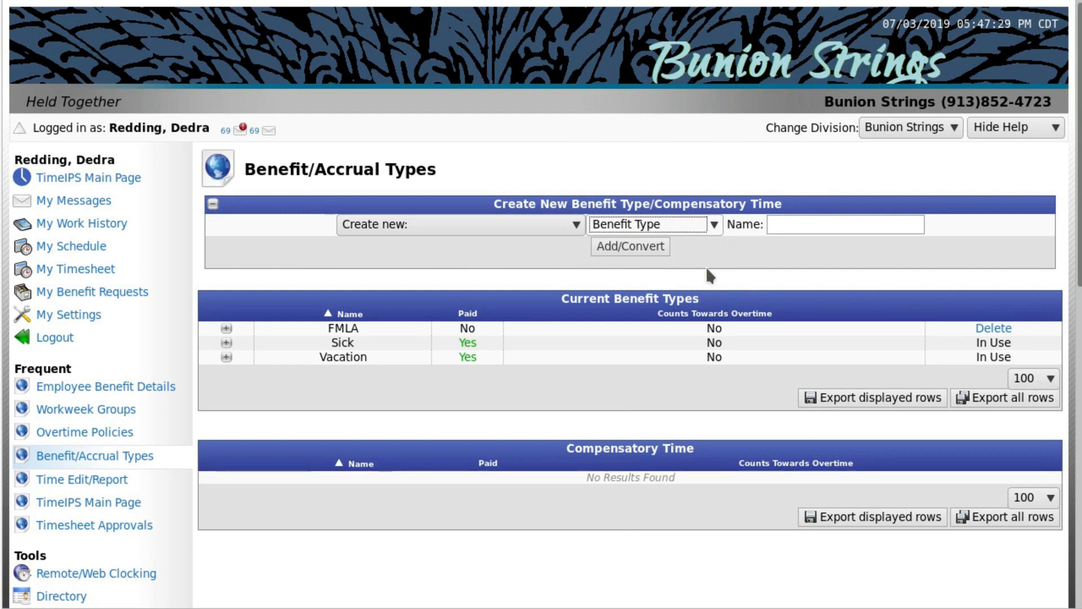
click(771, 227)
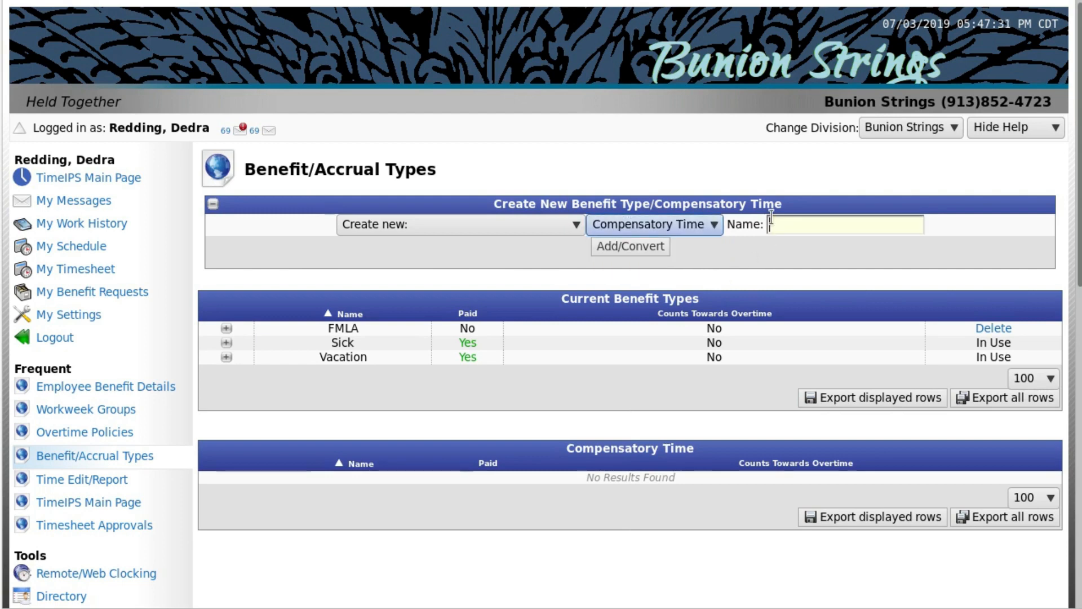
text(Comp Time)
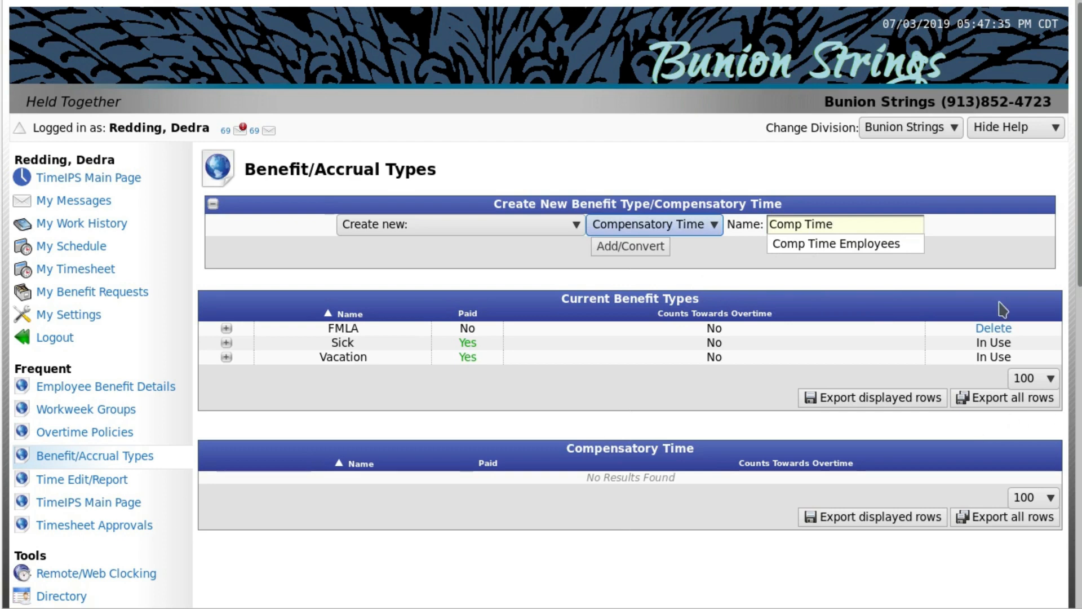
click(974, 265)
click(653, 247)
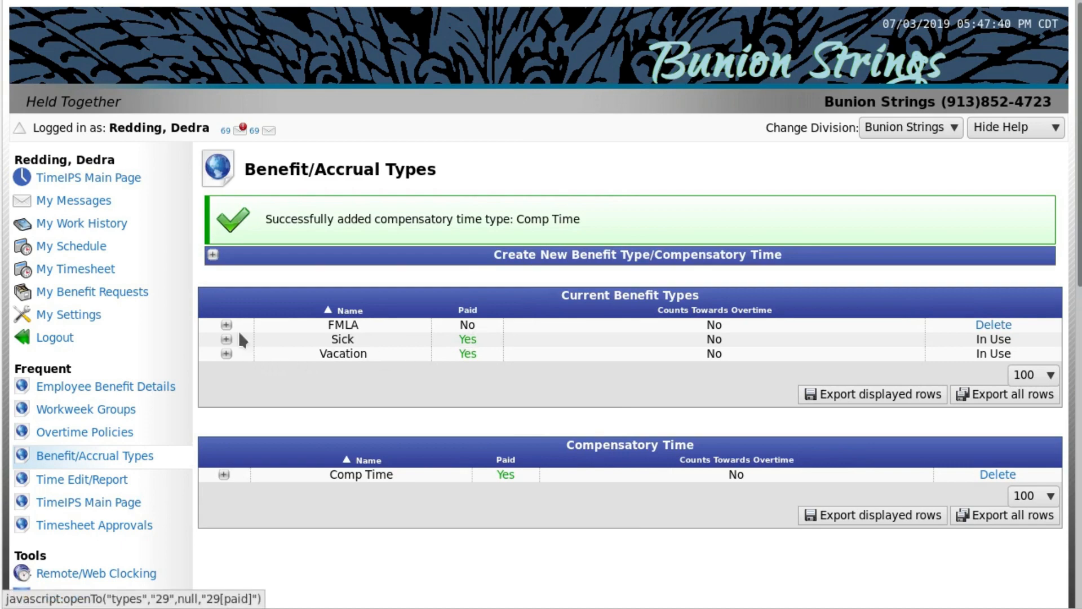
Review the general and advanced settings of the Comp Time type, including its approval, message and maximum hours options.
click(225, 476)
scroll(711, 501, down, 4)
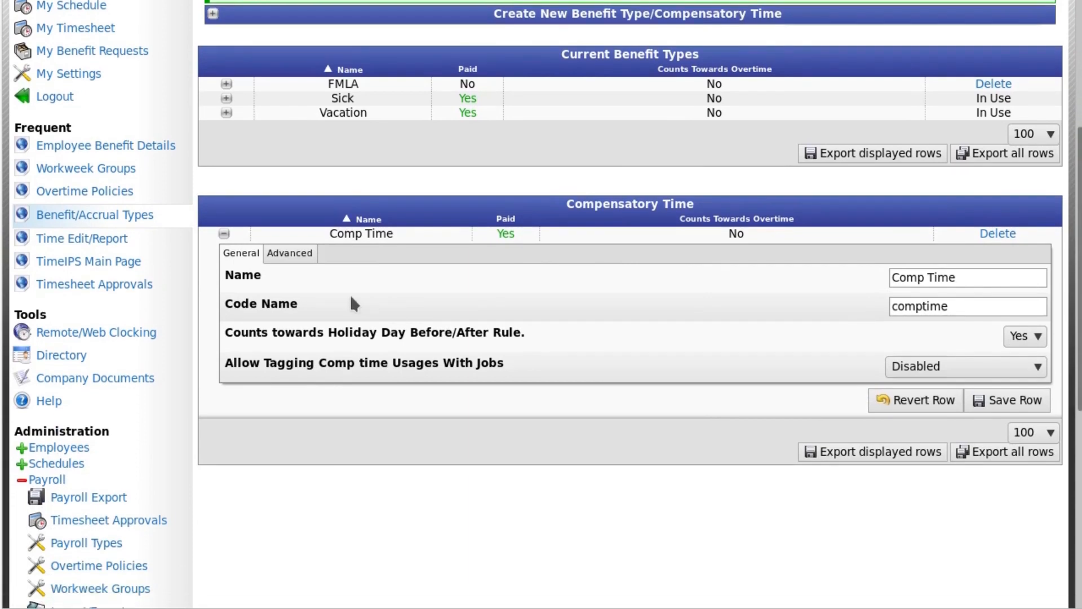
click(300, 259)
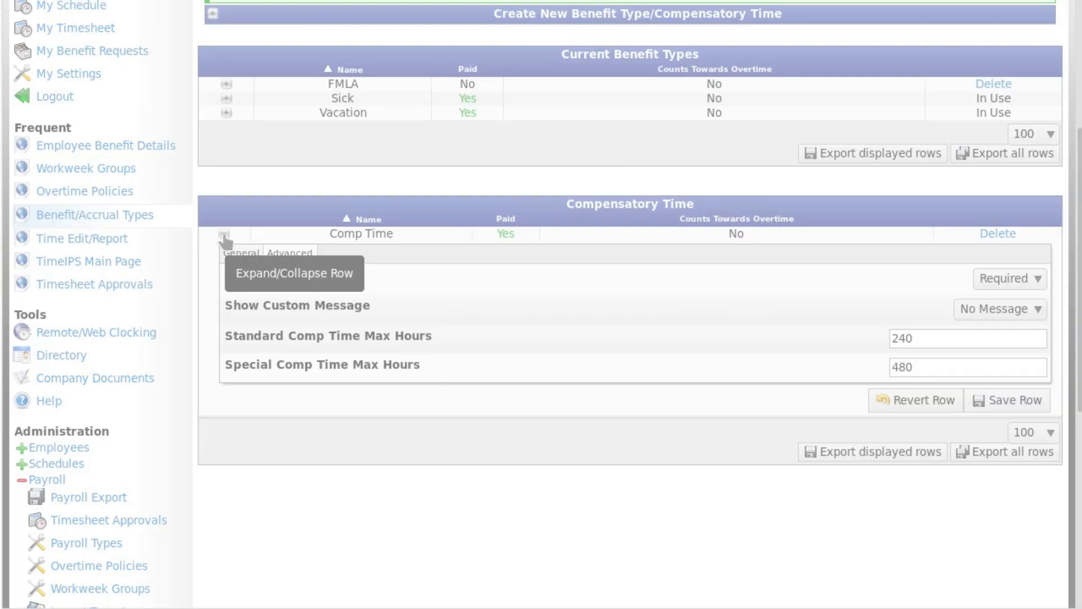
Open Employee Benefit Details and display the benefits of the third employee in the active employees list.
scroll(266, 496, down, 3)
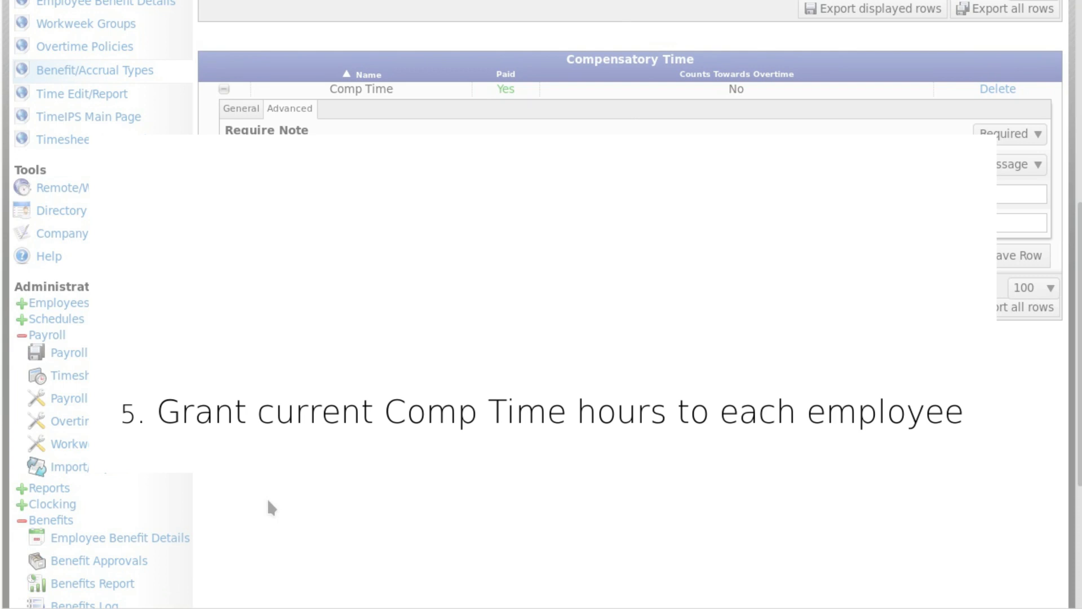
scroll(268, 498, down, 3)
scroll(267, 498, down, 1)
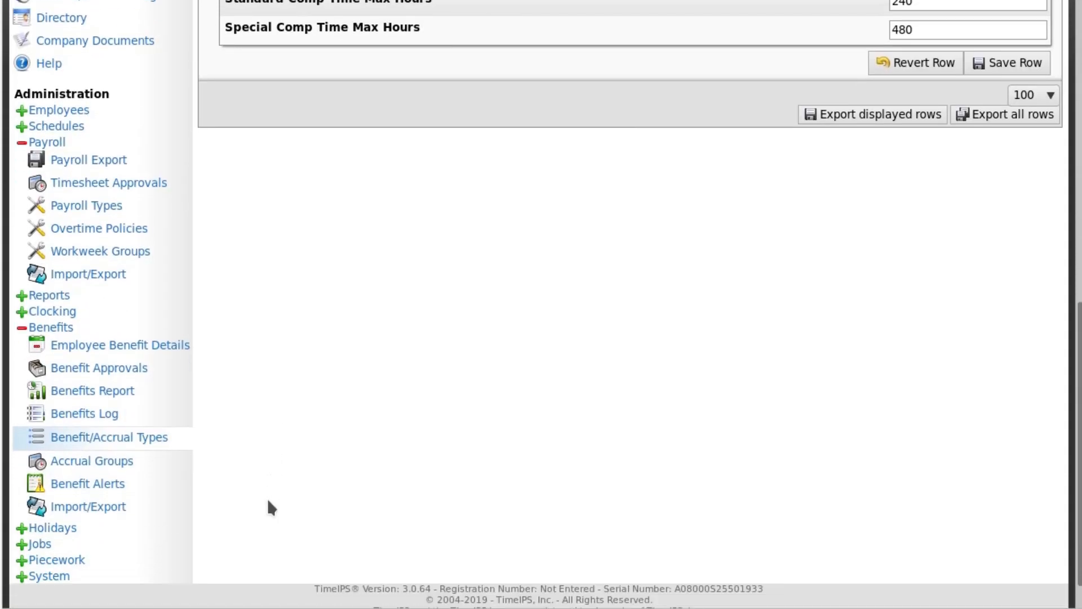
click(80, 347)
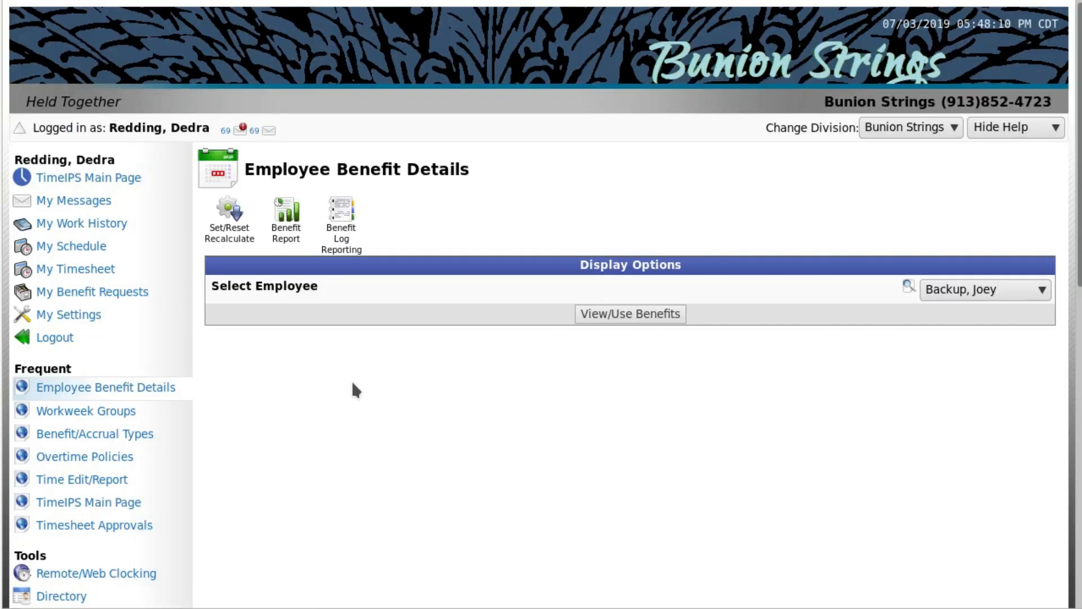
click(1013, 286)
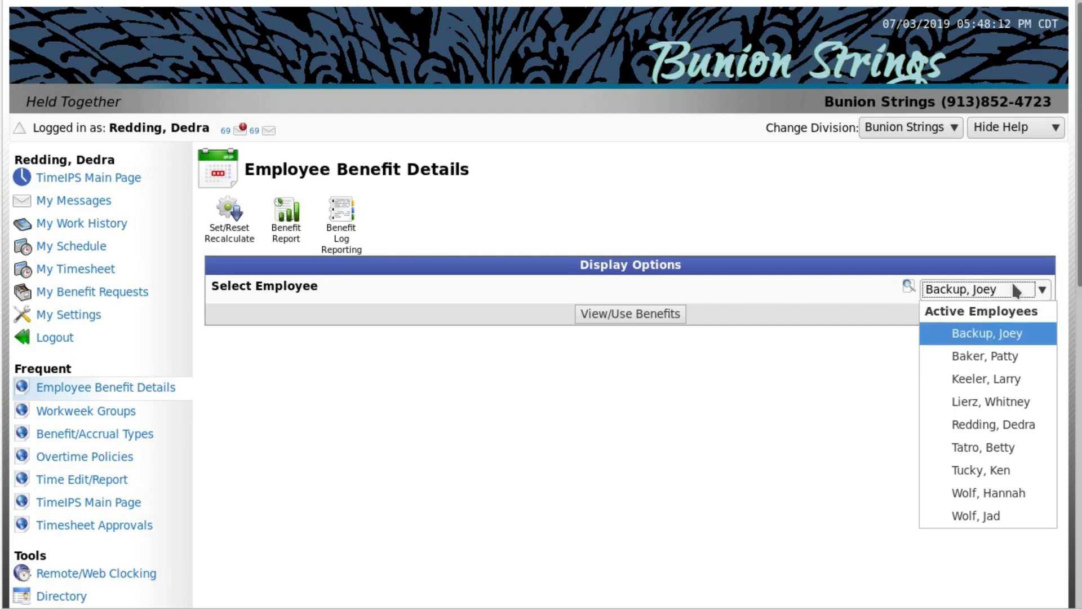
click(1012, 379)
click(654, 316)
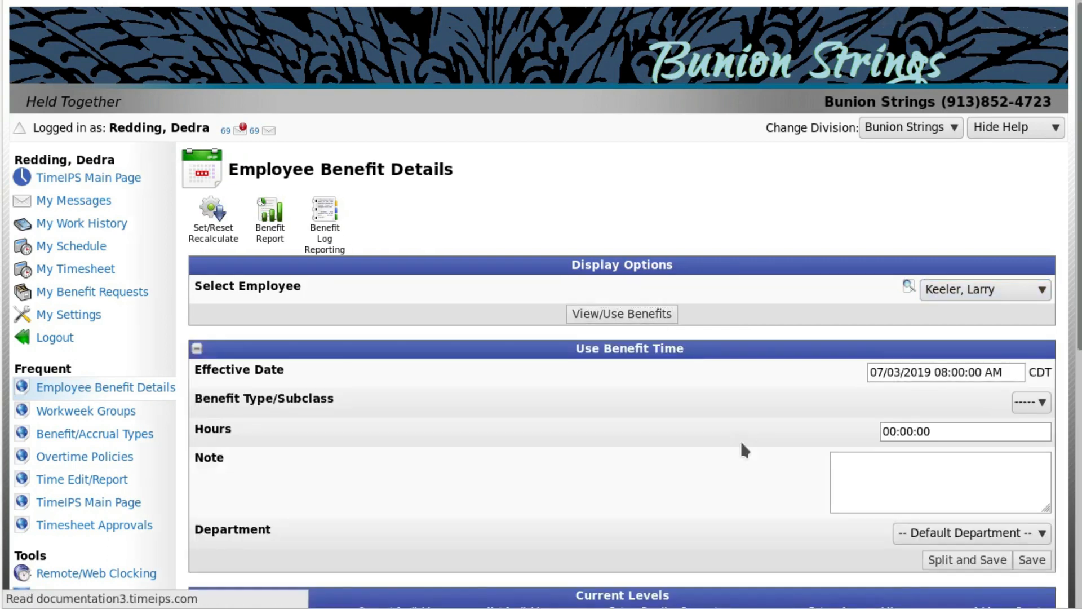
Add 20 Comp Time hours to the employee's current levels, keeping the default effective date and leaving the comment blank, and check the updated levels.
scroll(742, 443, down, 5)
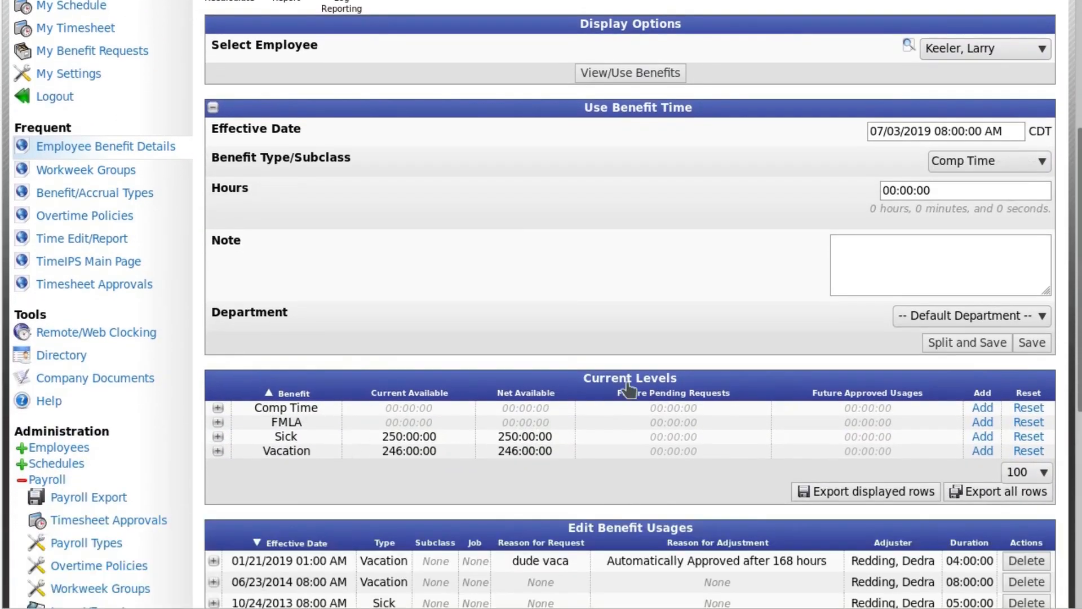
click(983, 409)
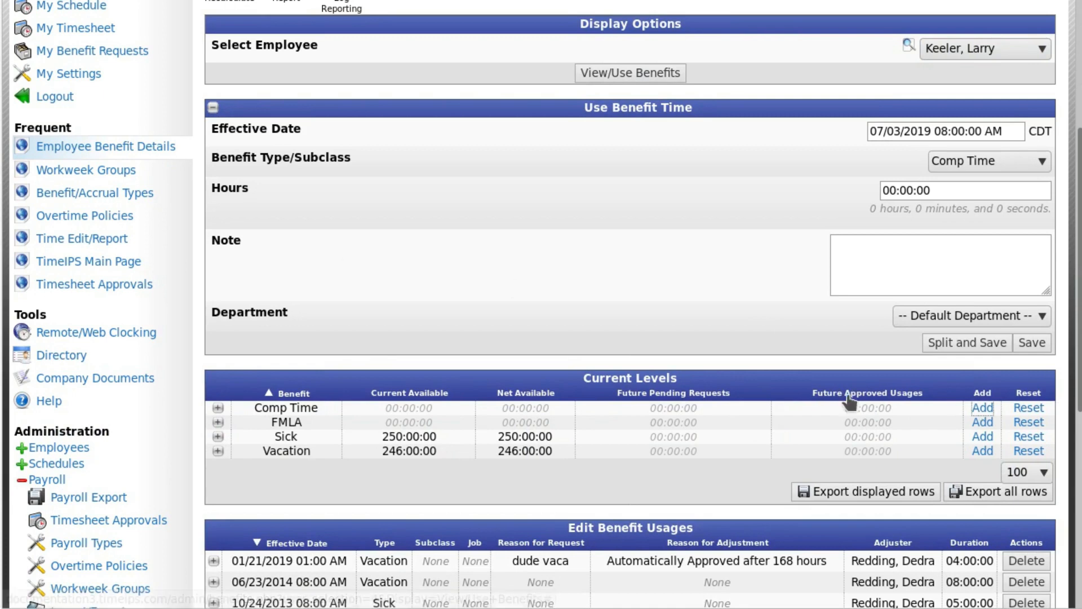
scroll(849, 403, up, 5)
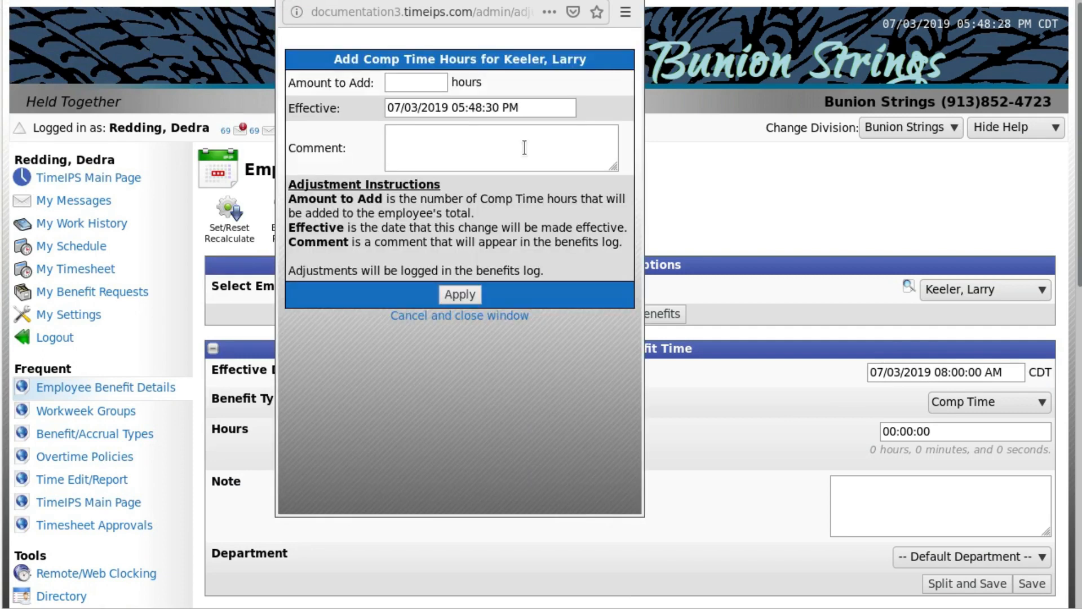
click(414, 87)
text(20)
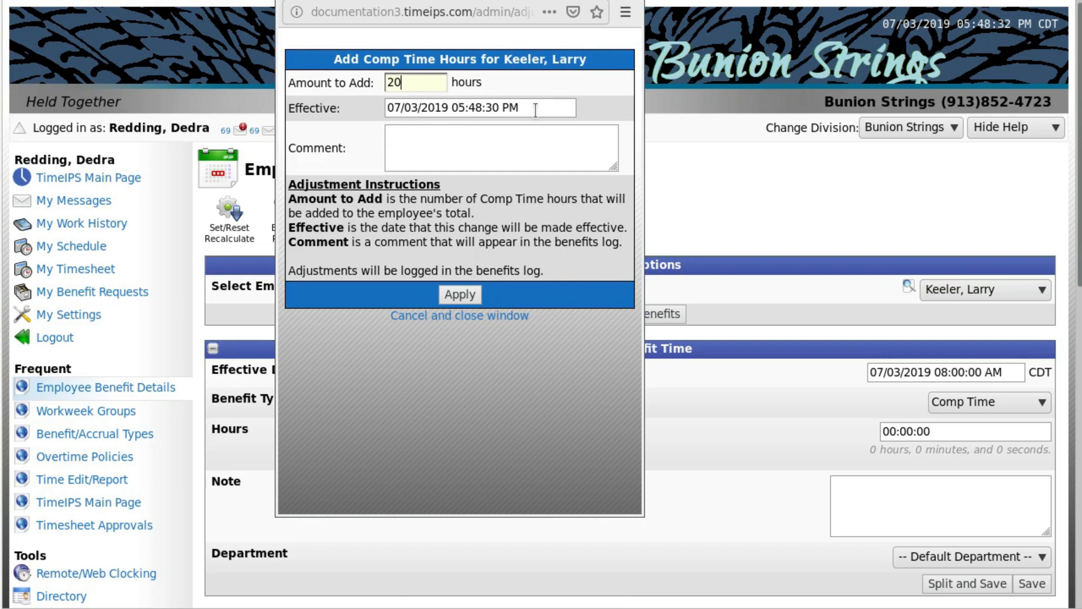
key(Tab)
key(Tab)
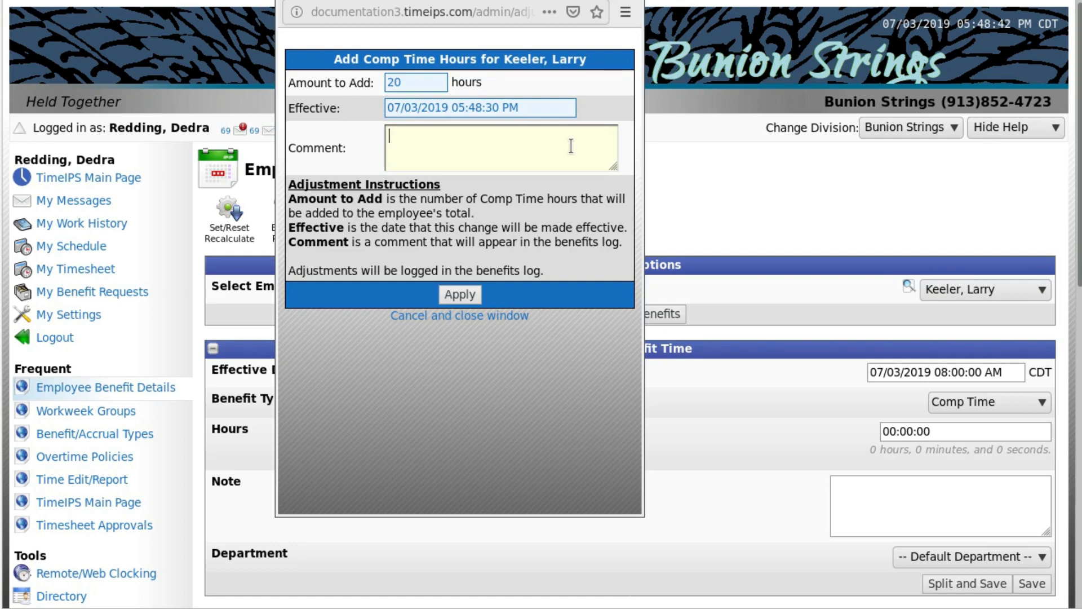
click(460, 294)
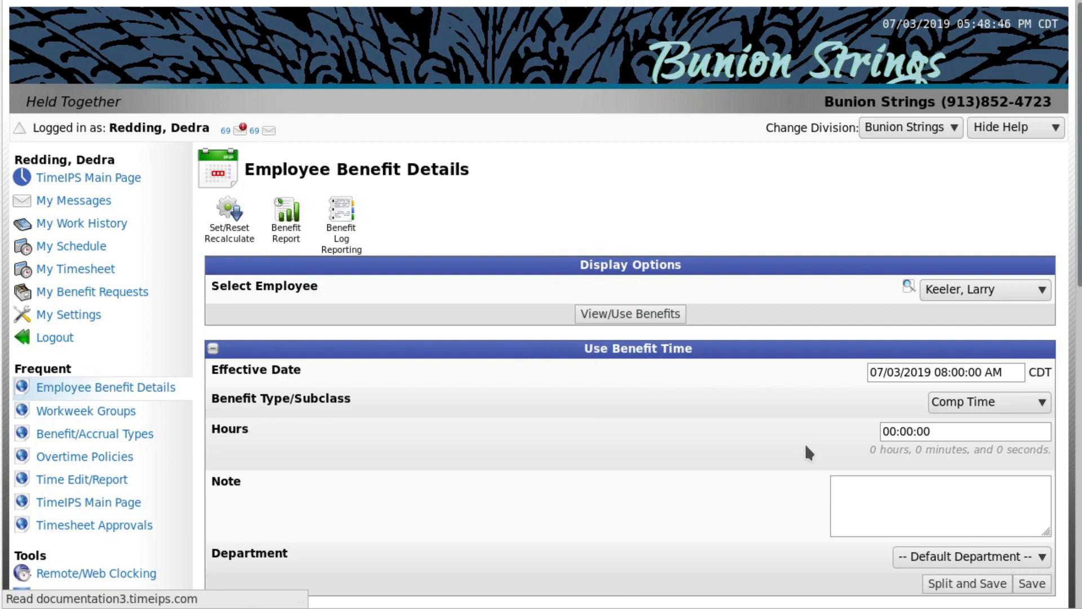
scroll(806, 447, down, 5)
scroll(806, 446, up, 5)
scroll(808, 451, down, 4)
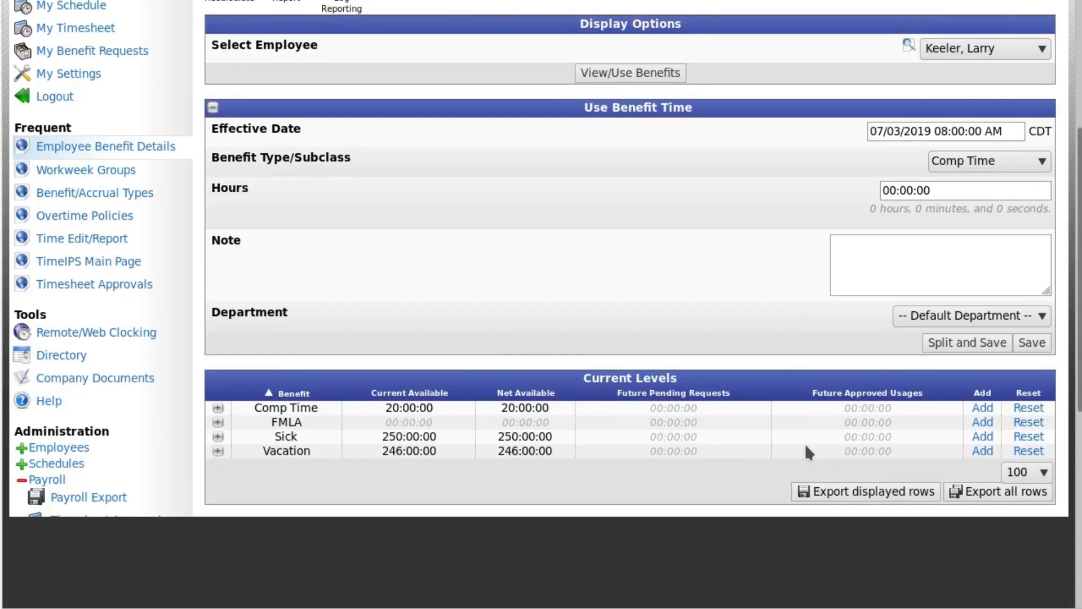